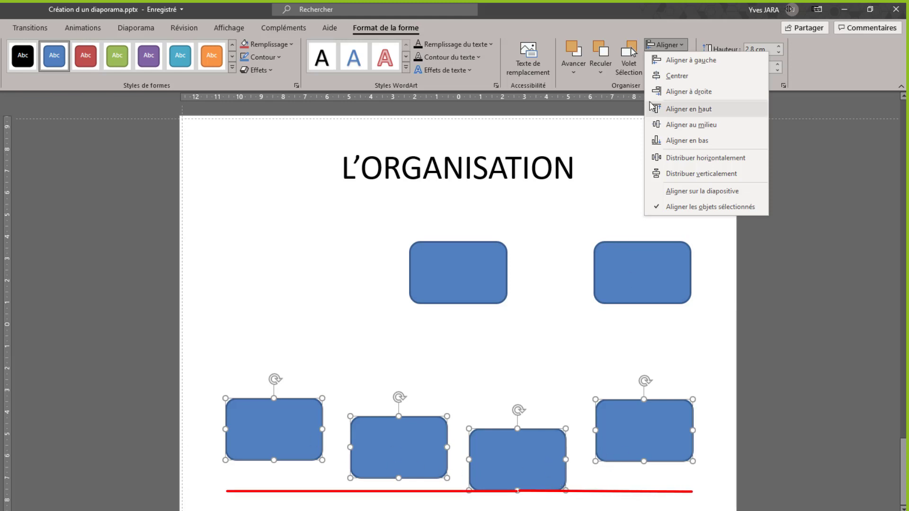
Align the four lower rounded rectangles by their bottom edges and distribute them horizontally.
{"action": "left_click", "coordinate": [691, 143]}
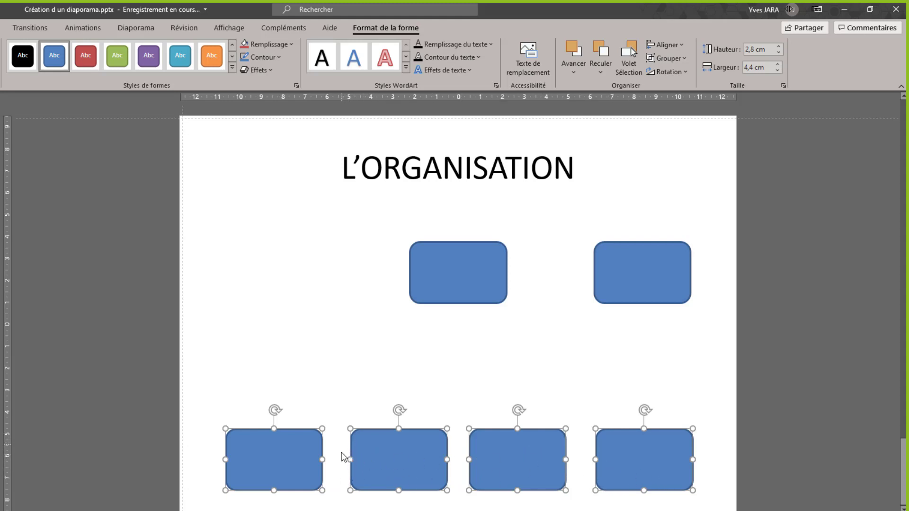
{"action": "left_click", "coordinate": [353, 384]}
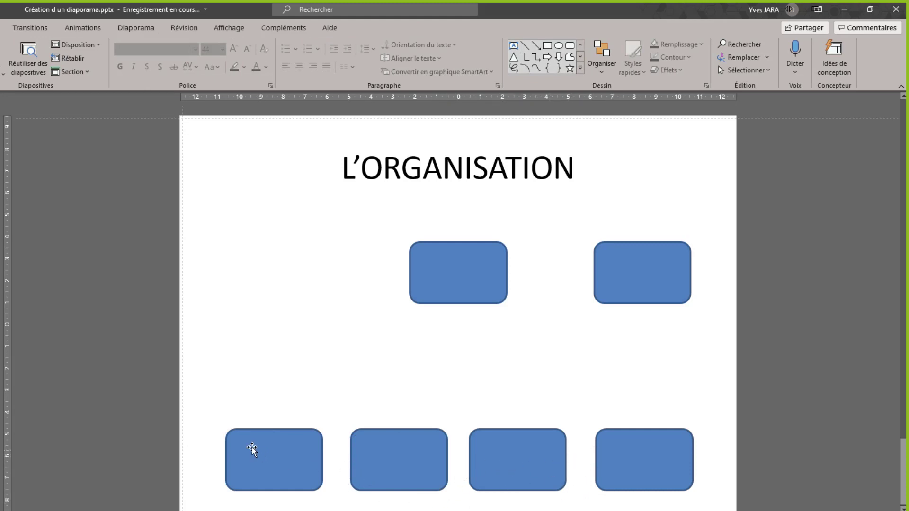
{"action": "left_click_drag", "start_coordinate": [192, 400], "coordinate": [716, 510]}
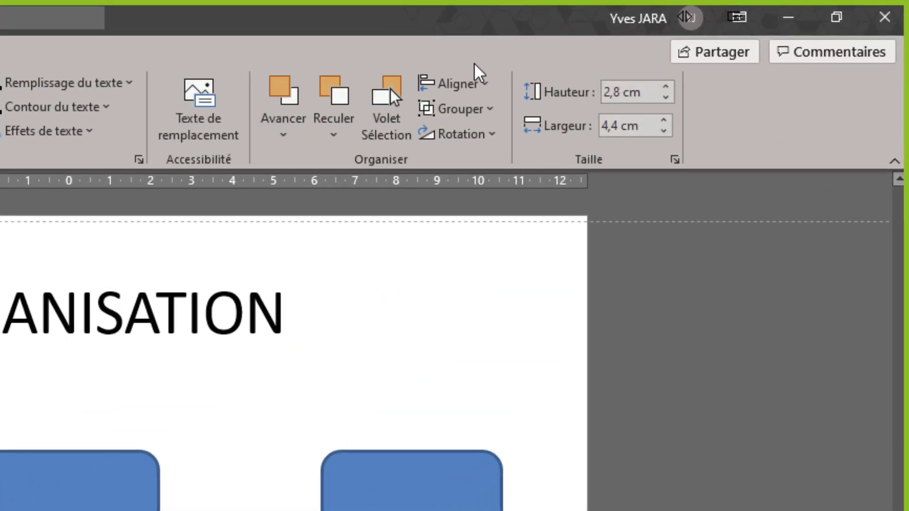
{"action": "left_click", "coordinate": [483, 86]}
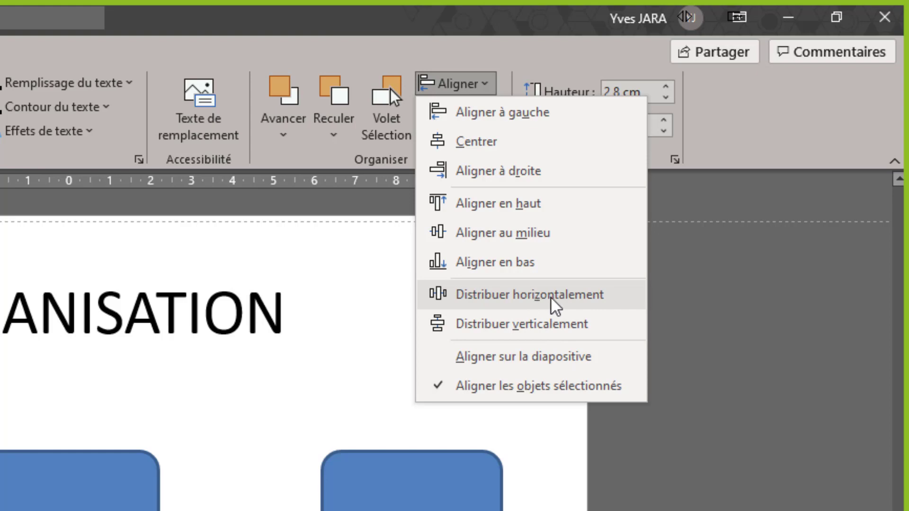
{"action": "left_click", "coordinate": [488, 299]}
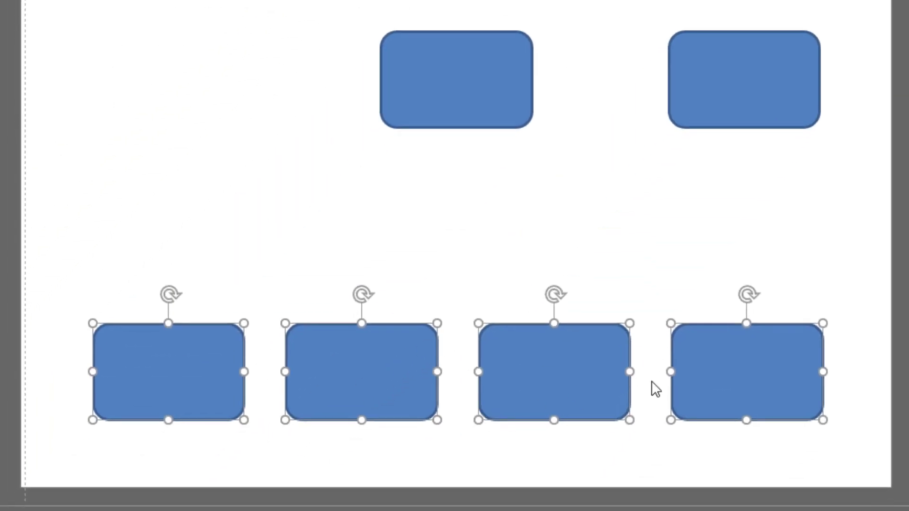
{"action": "left_click", "coordinate": [193, 149]}
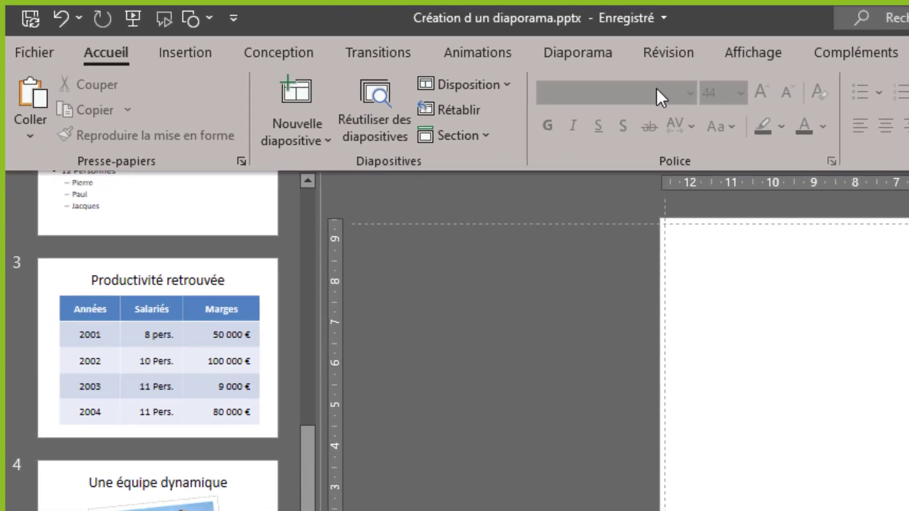
Draw an elbow arrow connector from the bottom of the upper middle box to the top of the first lower box.
{"action": "left_click", "coordinate": [177, 51]}
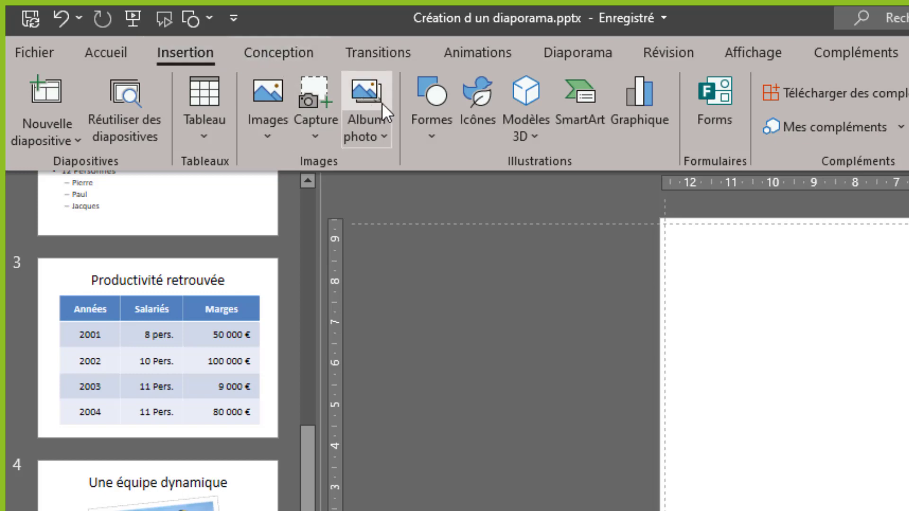
{"action": "left_click", "coordinate": [435, 96]}
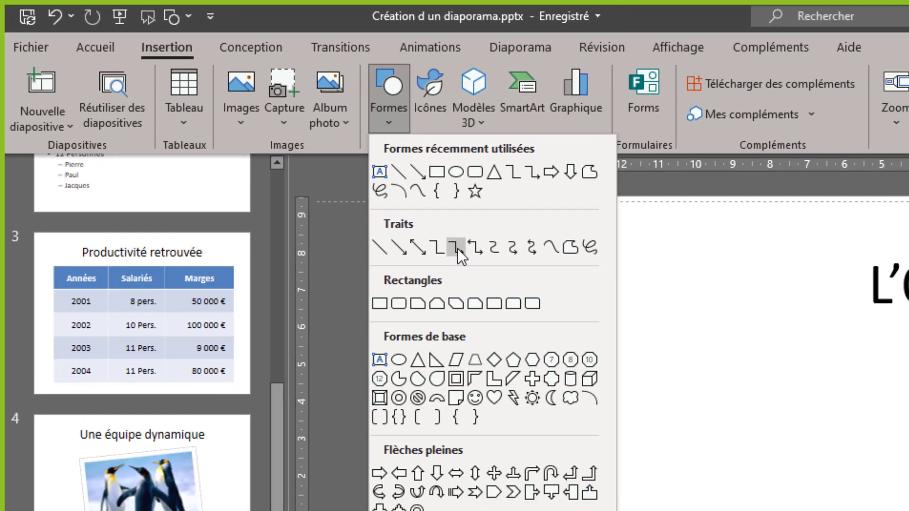
{"action": "left_click", "coordinate": [511, 275]}
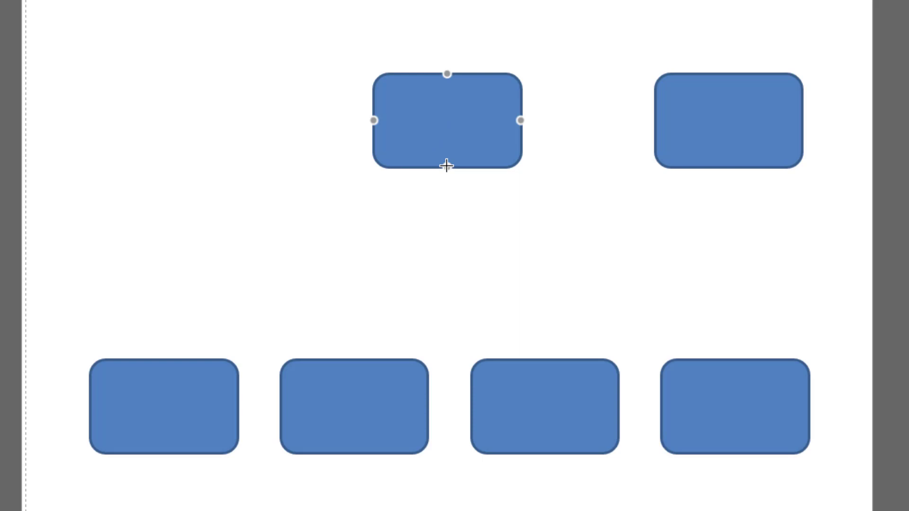
{"action": "left_click_drag", "start_coordinate": [447, 165], "coordinate": [163, 361]}
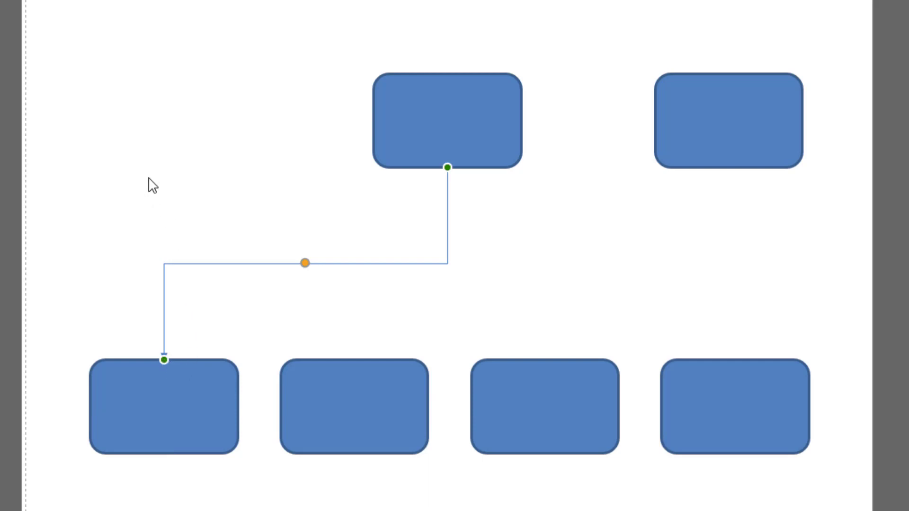
{"action": "left_click", "coordinate": [148, 193]}
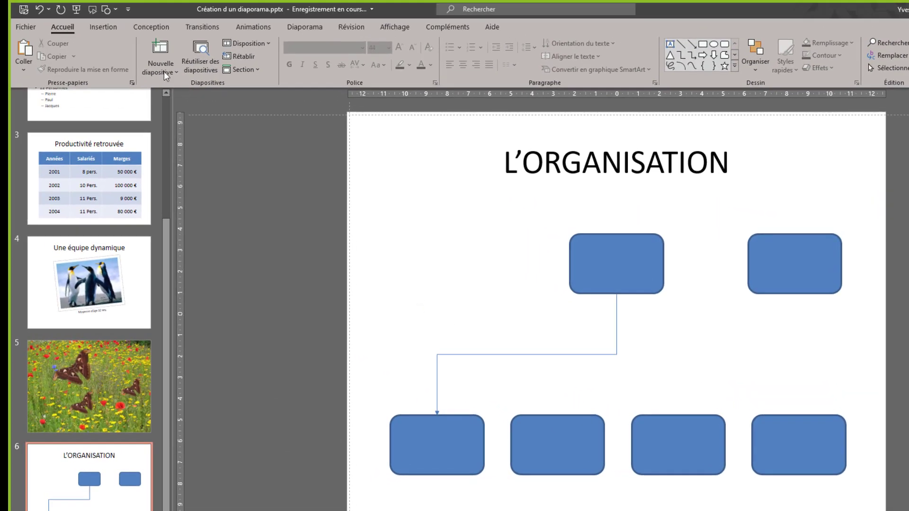
Draw an elbow arrow connector from the bottom of the upper middle box to the top of the second lower box.
{"action": "left_click", "coordinate": [103, 30]}
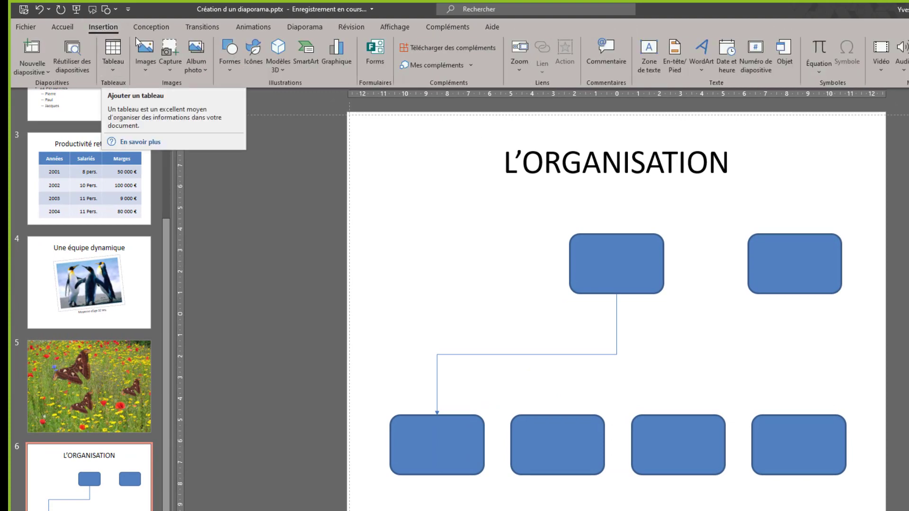
{"action": "left_click", "coordinate": [229, 51]}
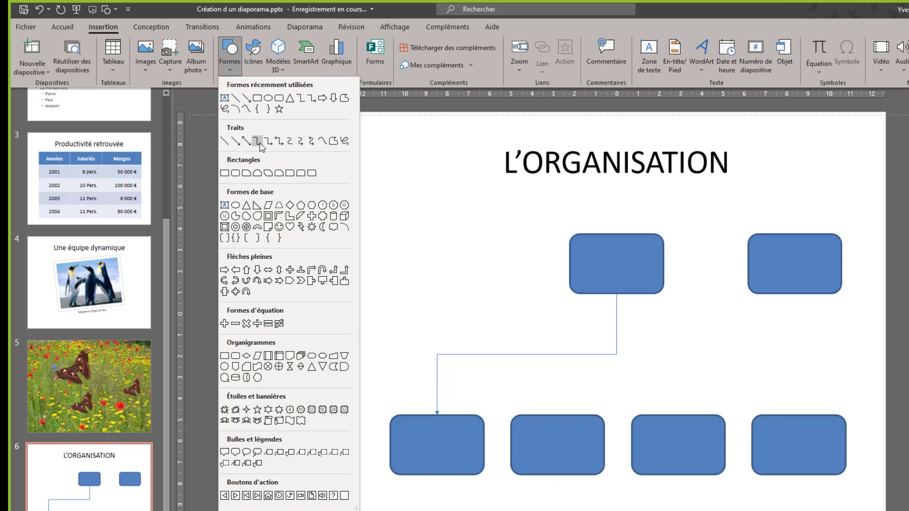
{"action": "left_click", "coordinate": [268, 142]}
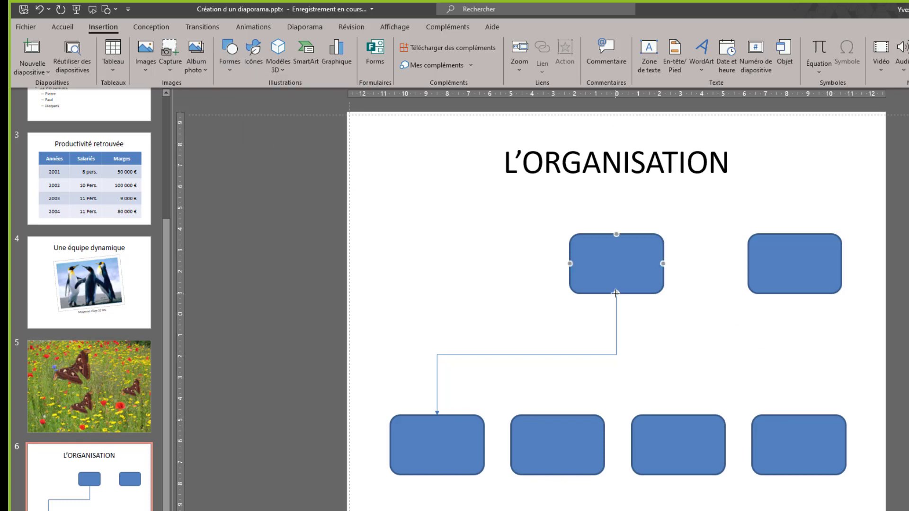
{"action": "left_click_drag", "start_coordinate": [615, 293], "coordinate": [557, 415]}
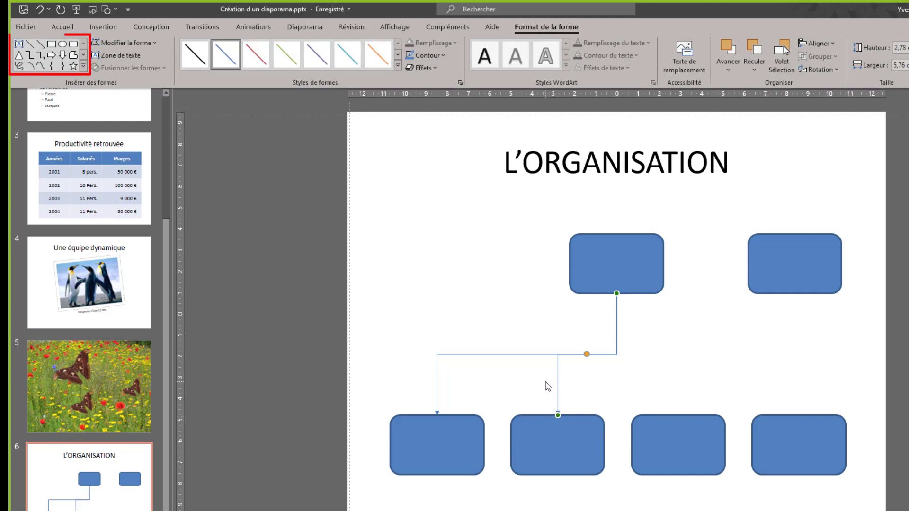
Link the bottom of the upper middle box to the tops of the third and fourth lower boxes with elbow arrow connectors.
{"action": "left_click", "coordinate": [41, 58]}
{"action": "left_click_drag", "start_coordinate": [616, 293], "coordinate": [679, 416]}
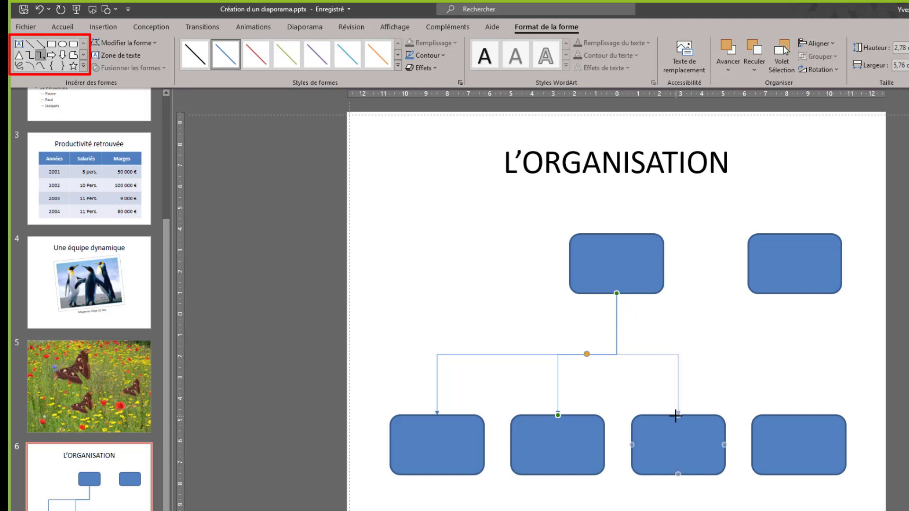
{"action": "left_click", "coordinate": [42, 55]}
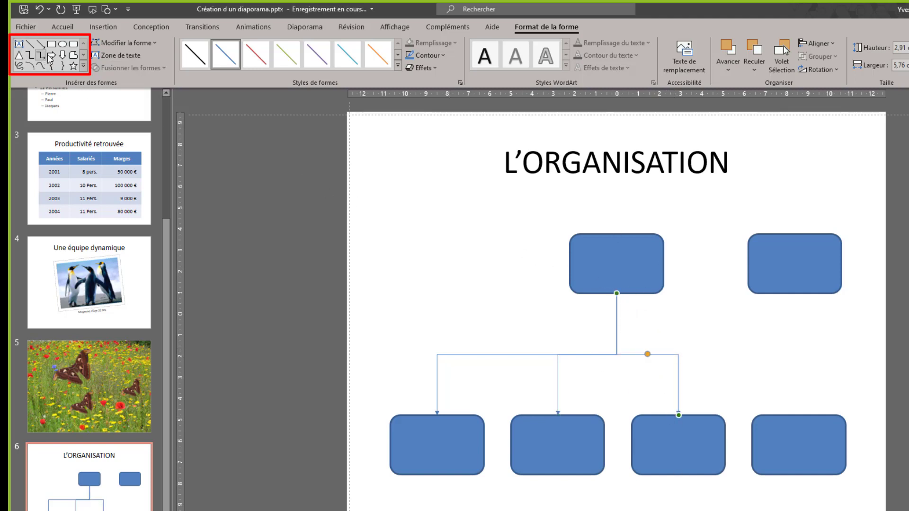
{"action": "mouse_move", "coordinate": [617, 293]}
{"action": "left_mouse_down"}
{"action": "mouse_move", "coordinate": [705, 329]}
{"action": "mouse_move", "coordinate": [800, 415]}
{"action": "left_mouse_up"}
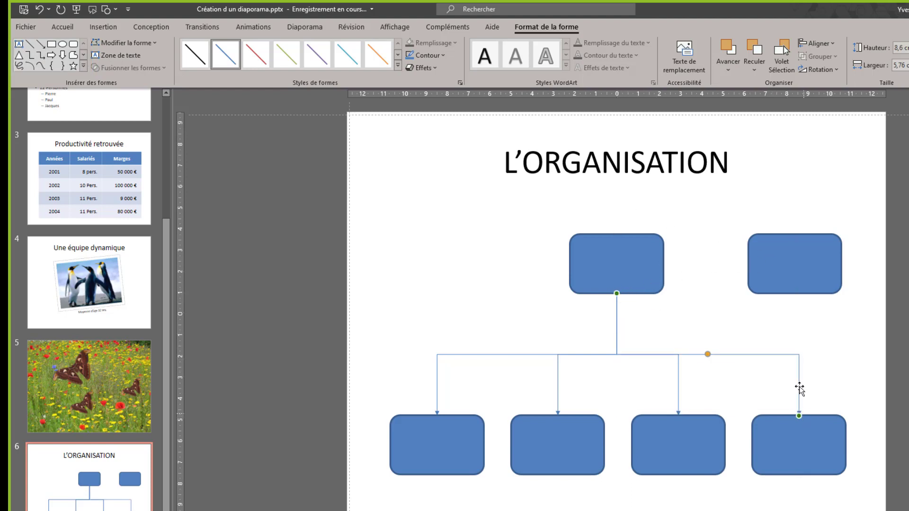
Delete all four elbow arrow connectors between the upper middle box and the lower boxes.
{"action": "left_click", "coordinate": [393, 194]}
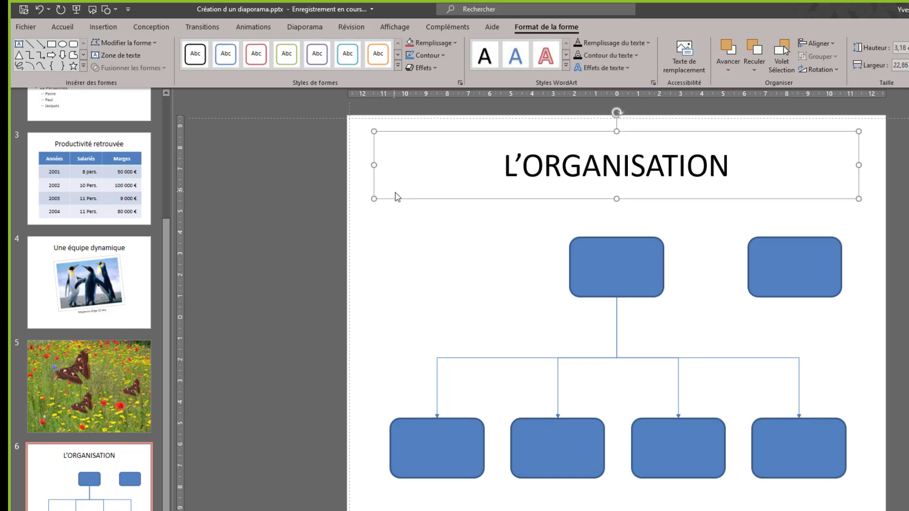
{"action": "left_click", "coordinate": [390, 229]}
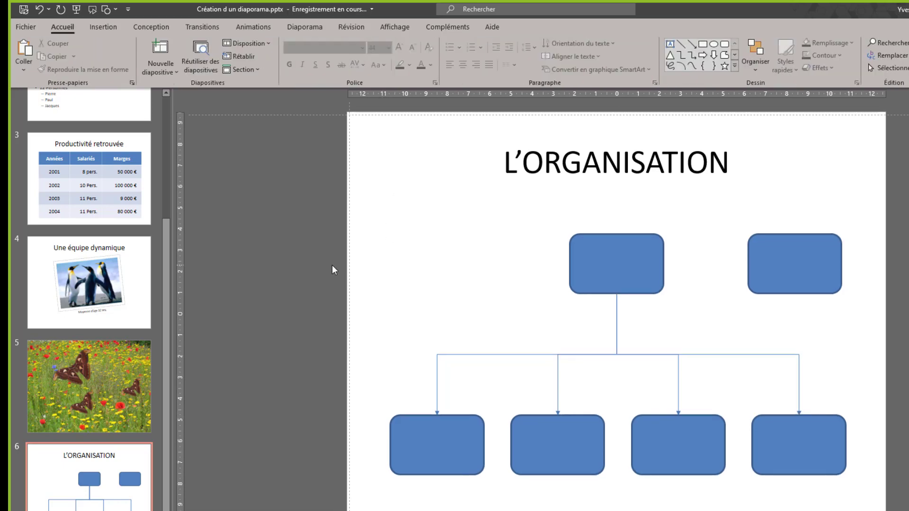
{"action": "left_click_drag", "start_coordinate": [332, 264], "coordinate": [832, 410]}
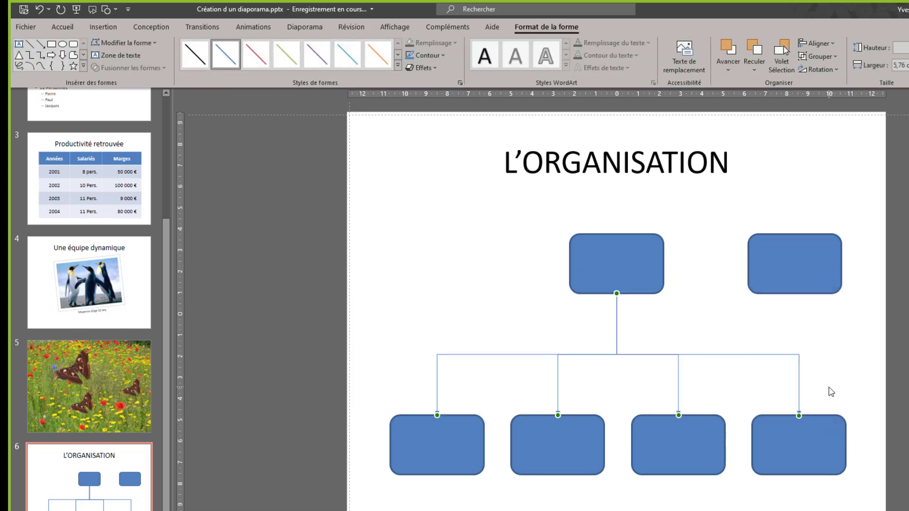
{"action": "key", "text": "Delete"}
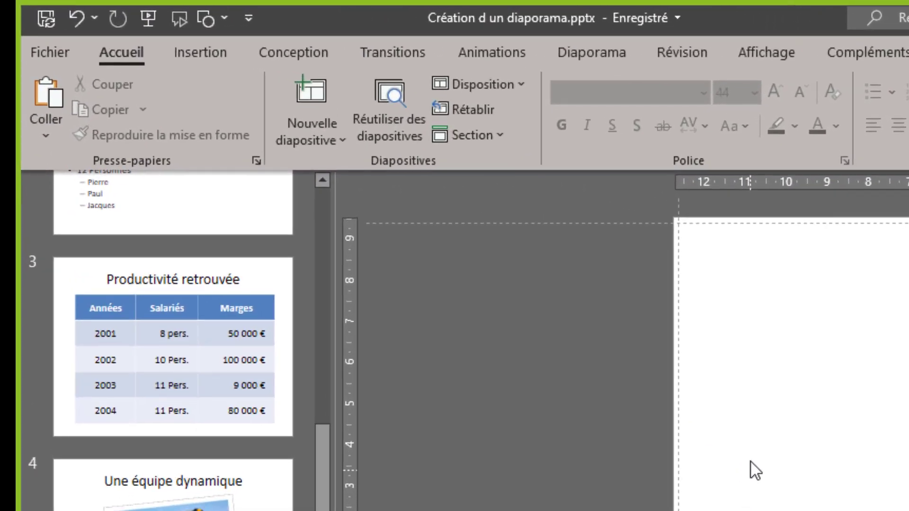
Using the elbow arrow connector in drawing lock mode, link the upper middle box's bottom to the top of each of the four lower boxes.
{"action": "left_click", "coordinate": [205, 55]}
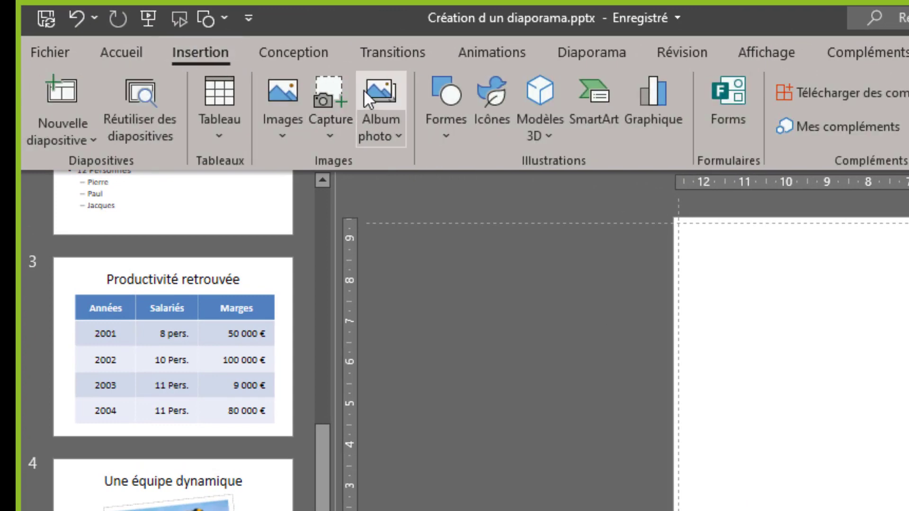
{"action": "left_click", "coordinate": [433, 88]}
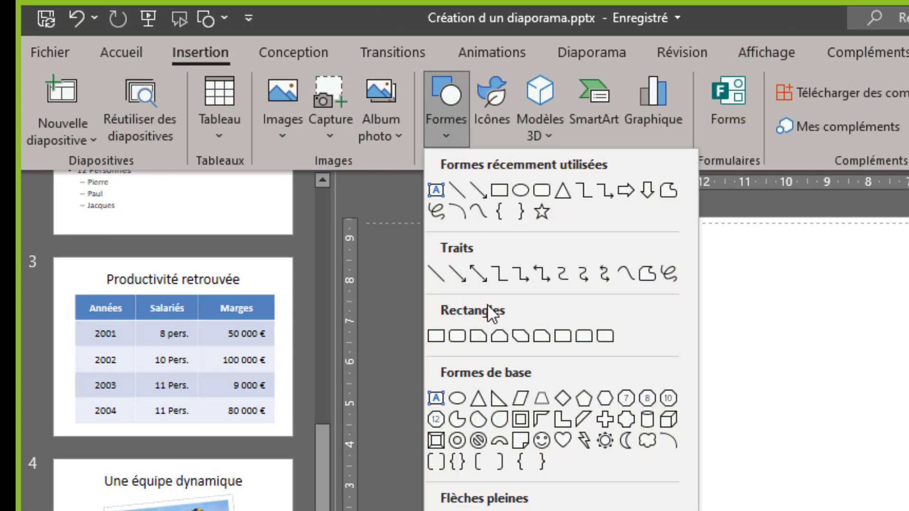
{"action": "right_click", "coordinate": [519, 275]}
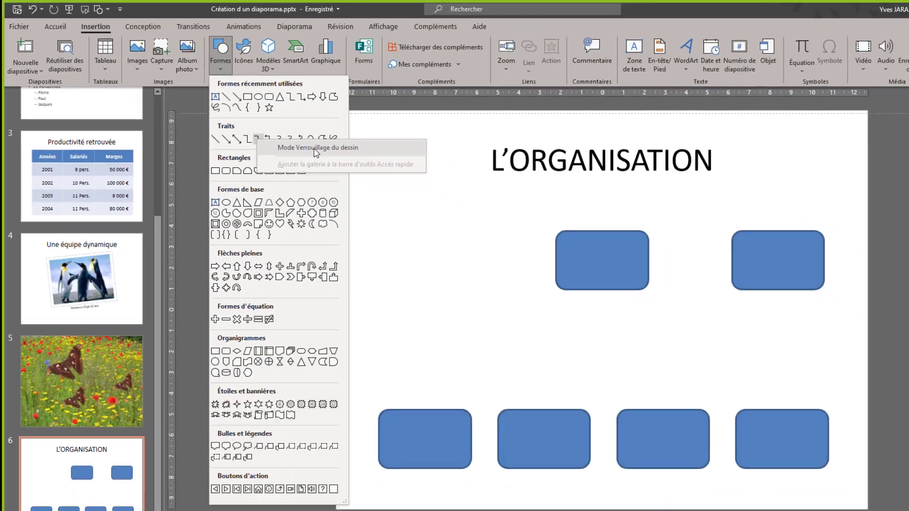
{"action": "left_click", "coordinate": [630, 290]}
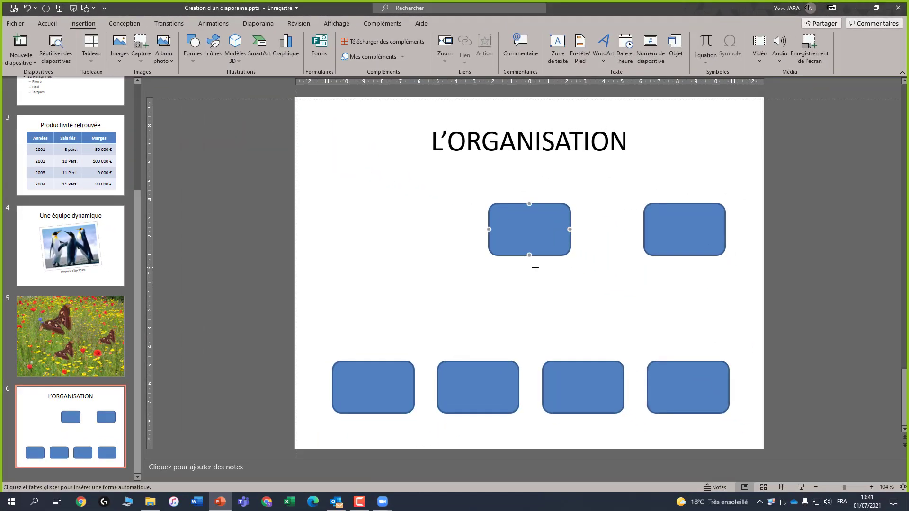
{"action": "left_click_drag", "start_coordinate": [529, 256], "coordinate": [373, 365]}
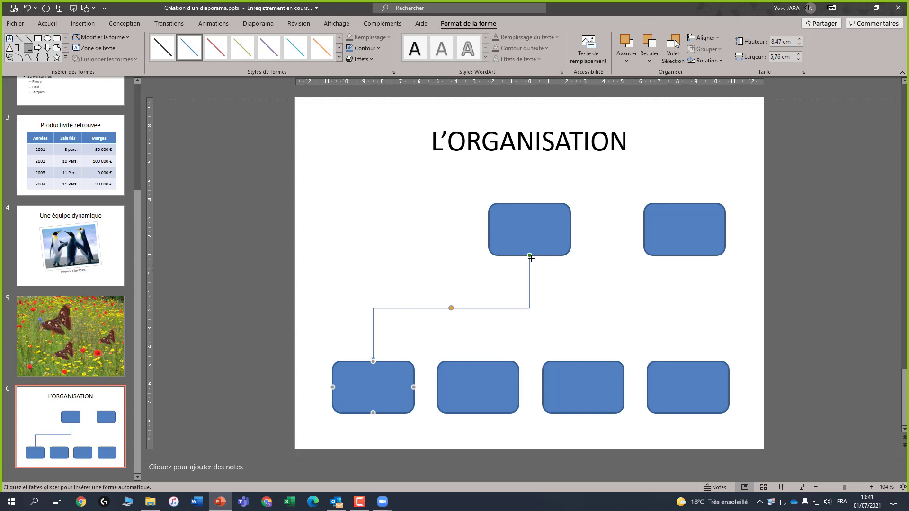
{"action": "left_click_drag", "start_coordinate": [530, 256], "coordinate": [478, 362]}
{"action": "left_click_drag", "start_coordinate": [529, 256], "coordinate": [584, 361]}
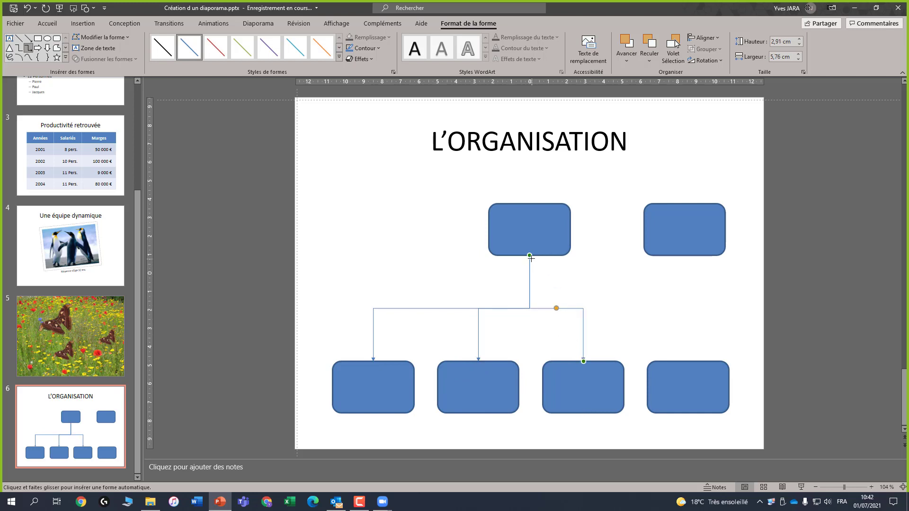
{"action": "left_click_drag", "start_coordinate": [530, 256], "coordinate": [688, 361]}
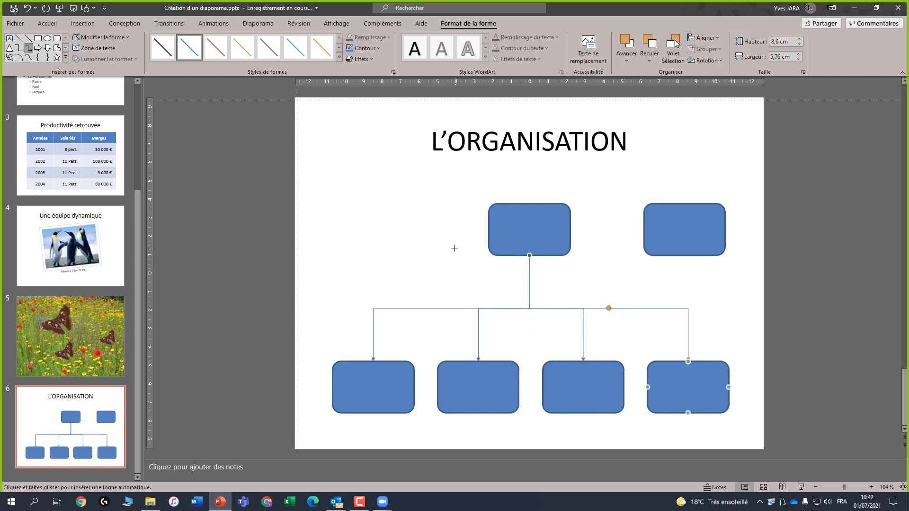
{"action": "key", "text": "Escape"}
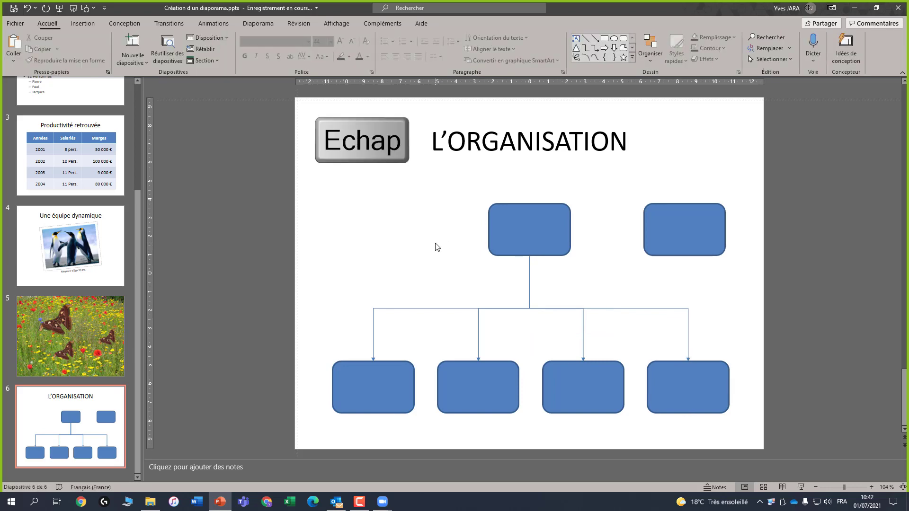